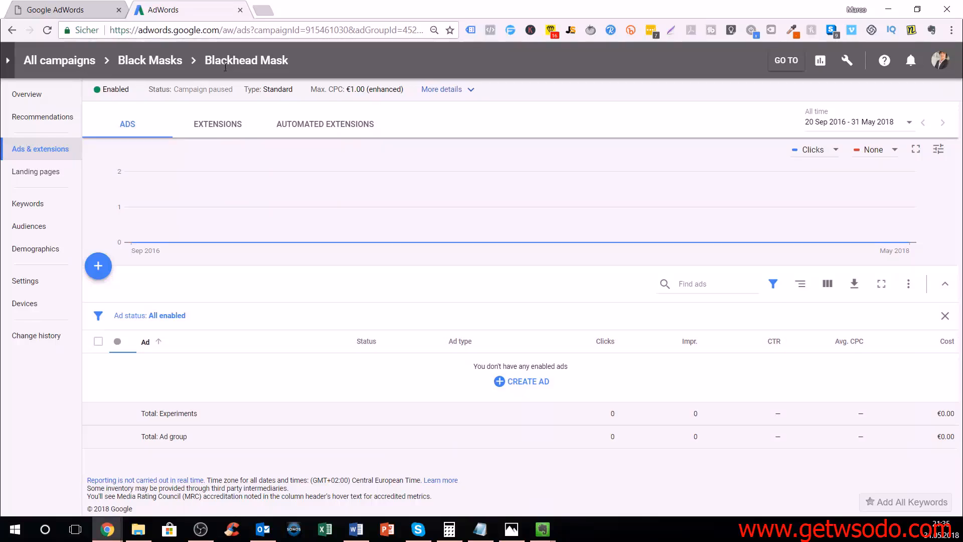
Step: Start creating a new text ad in the Blackhead Mask ad group
drag(205, 59, 303, 61)
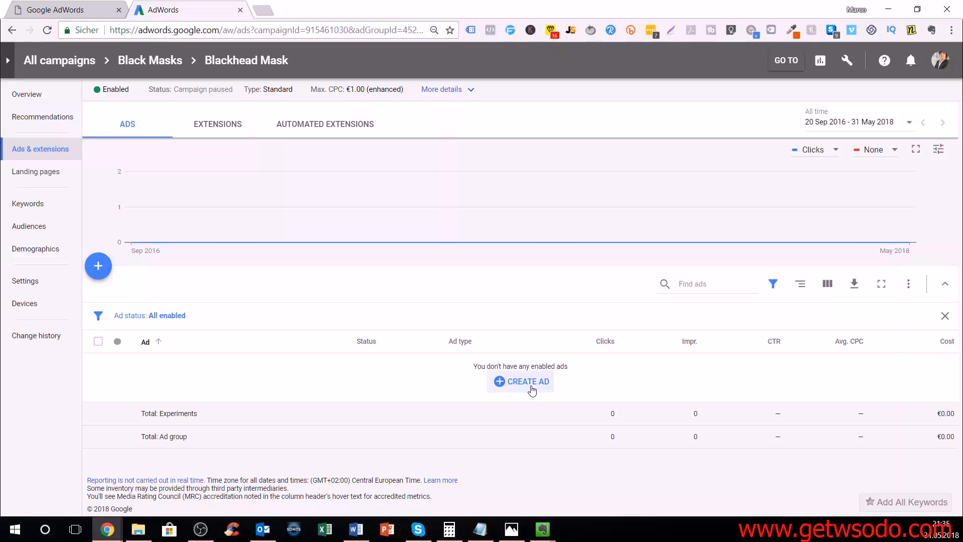
click(517, 384)
click(517, 417)
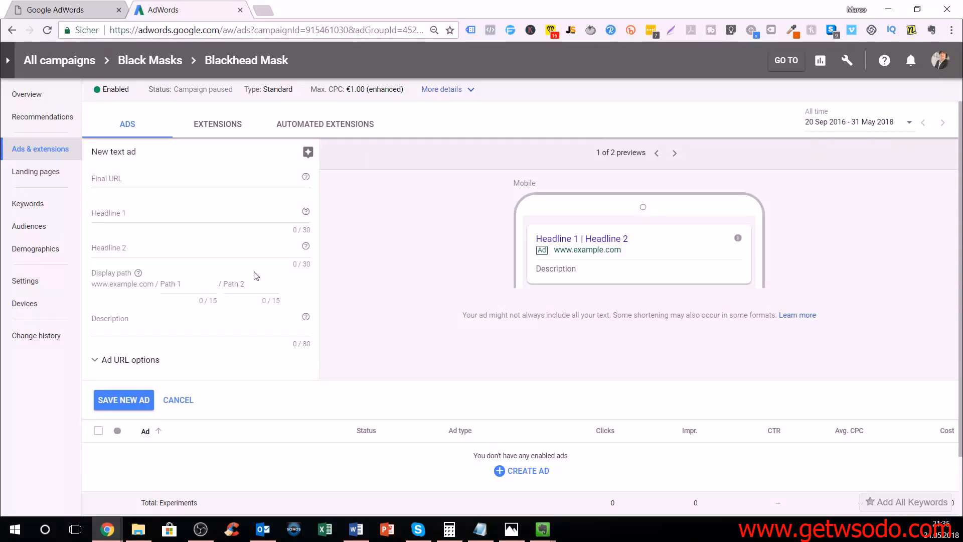
click(144, 180)
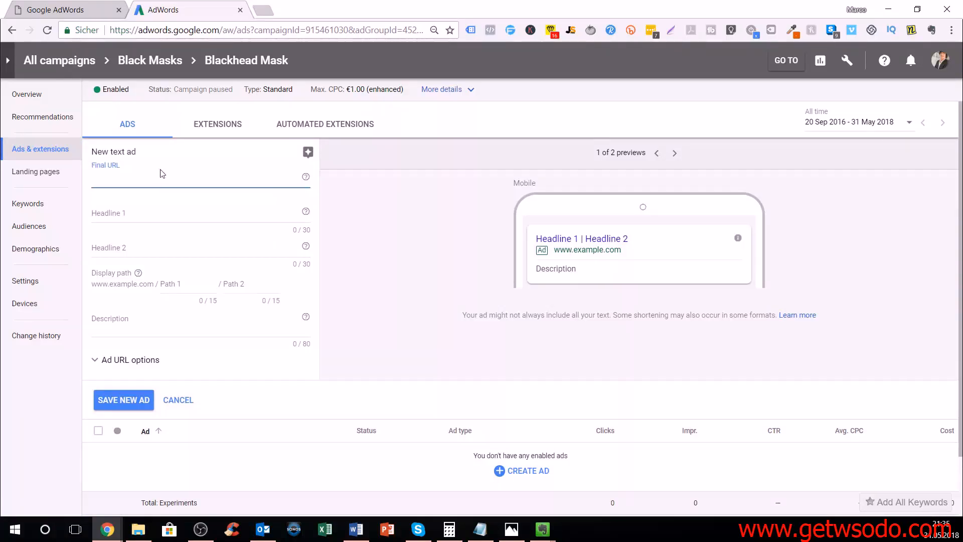
text(www.)
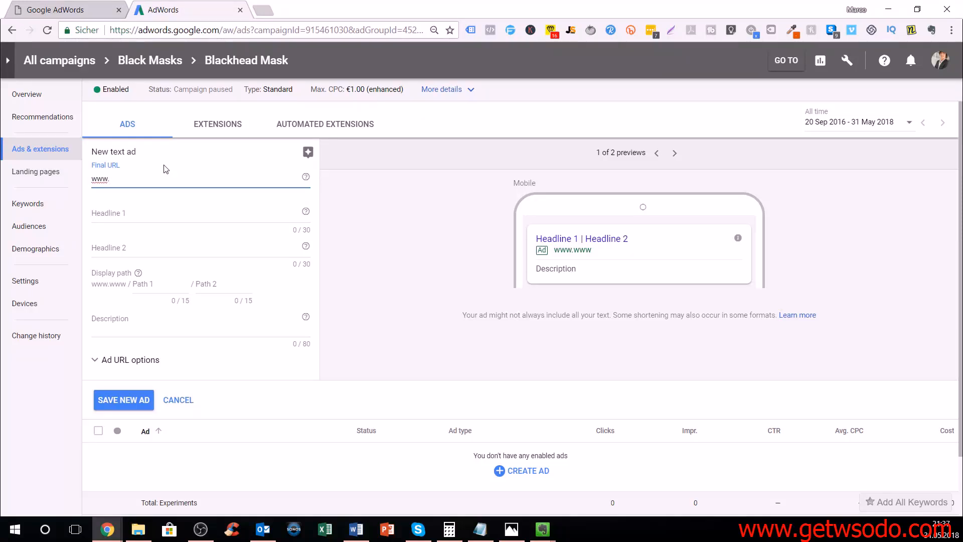
text(yourstore.com/)
text(makeup-brush)
text(es)
key(BackSpace)
key(BackSpace)
key(BackSpace)
key(BackSpace)
key(BackSpace)
key(BackSpace)
key(BackSpace)
key(BackSpace)
key(BackSpace)
key(BackSpace)
key(BackSpace)
key(BackSpace)
key(BackSpace)
key(BackSpace)
text(rainbow-ma)
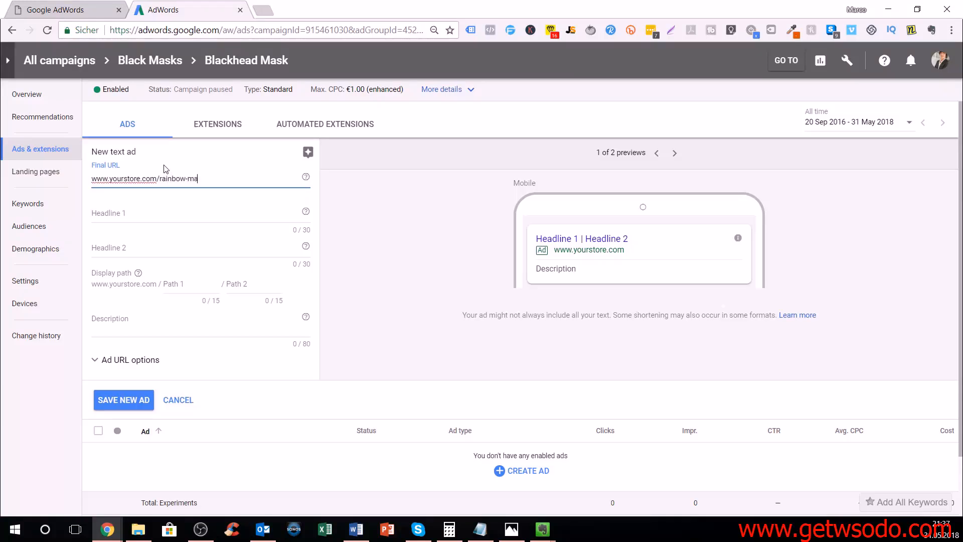
text(keup-brushes)
key(ctrl+a)
key(BackSpace)
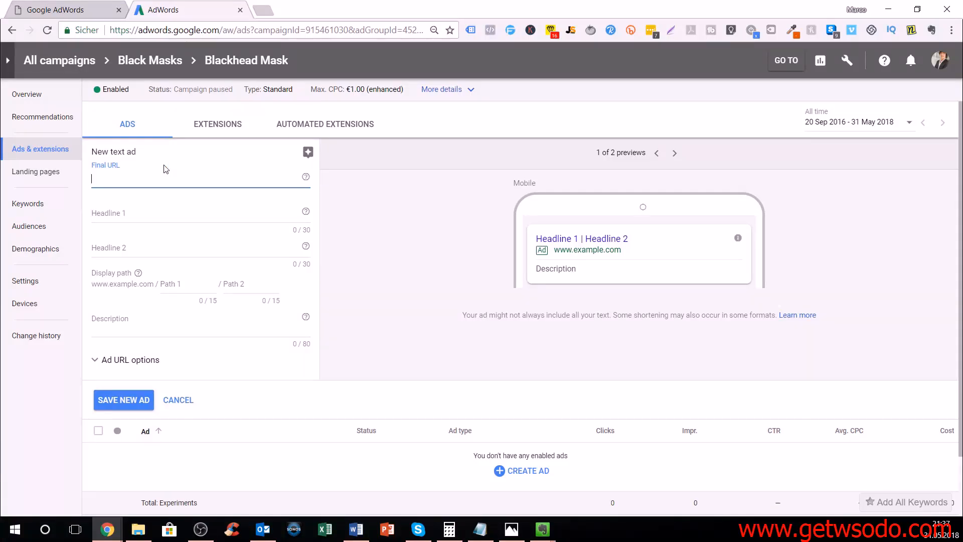
text(www.yourstore.com/product)
click(166, 169)
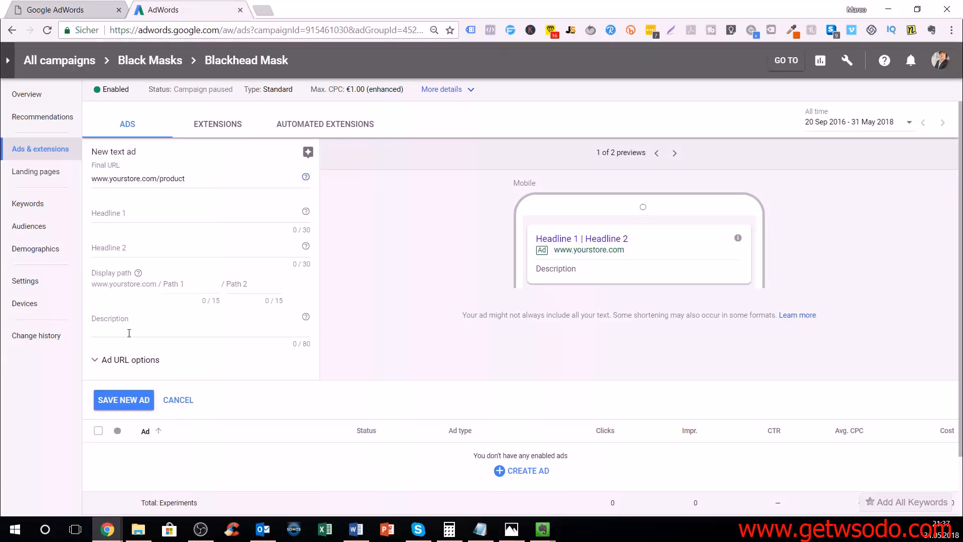
click(119, 213)
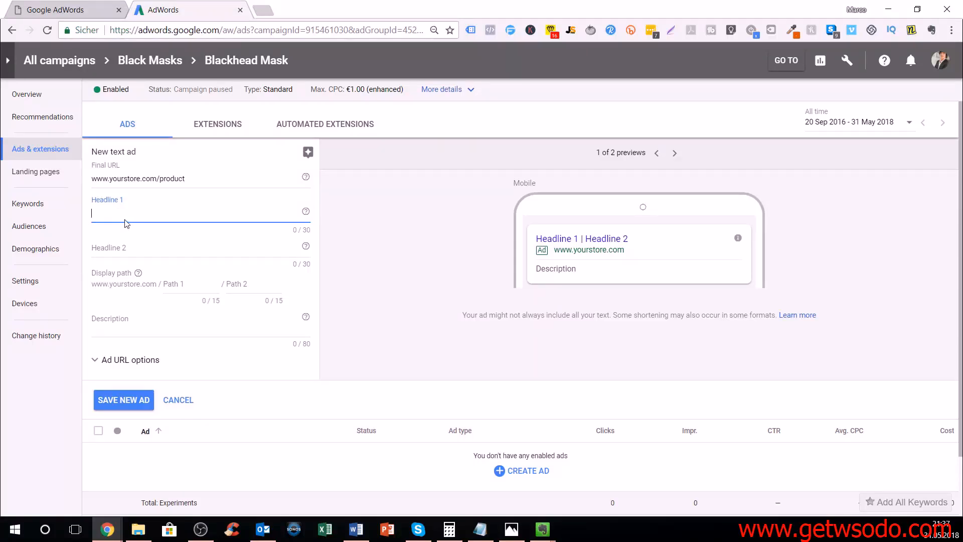
click(121, 247)
click(123, 247)
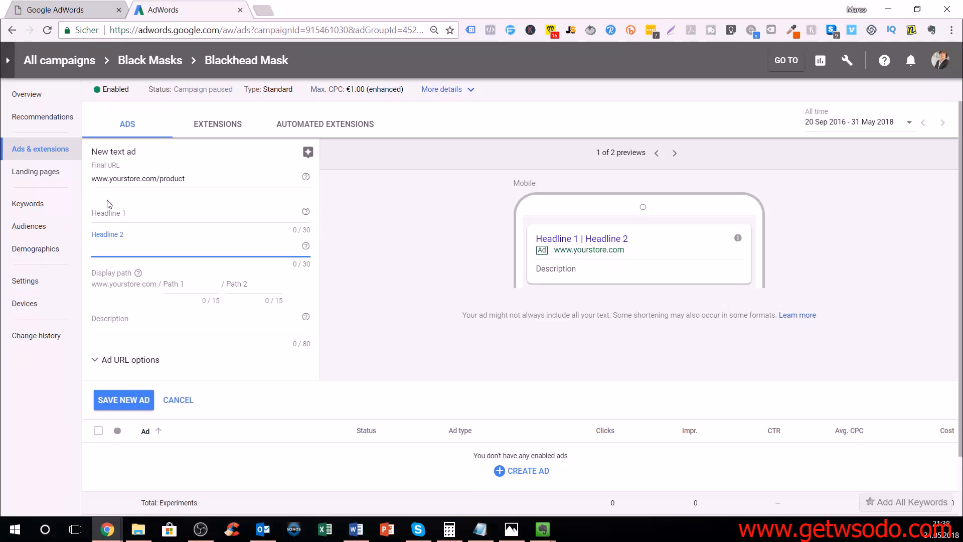
click(121, 212)
mouse_move(1, 183)
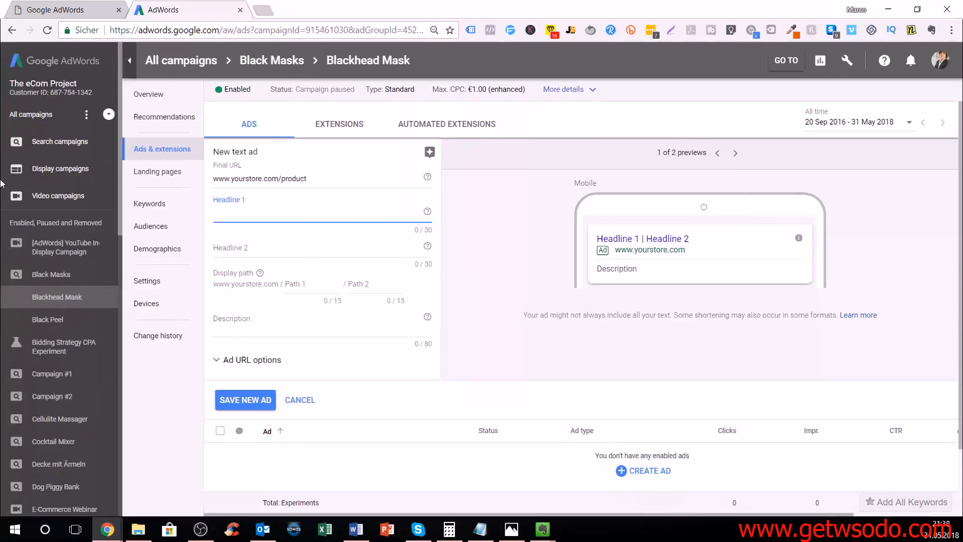
click(127, 67)
Step: Enter "Get Our Rainbow Makeup Brush" as the first headline of the ad
click(147, 210)
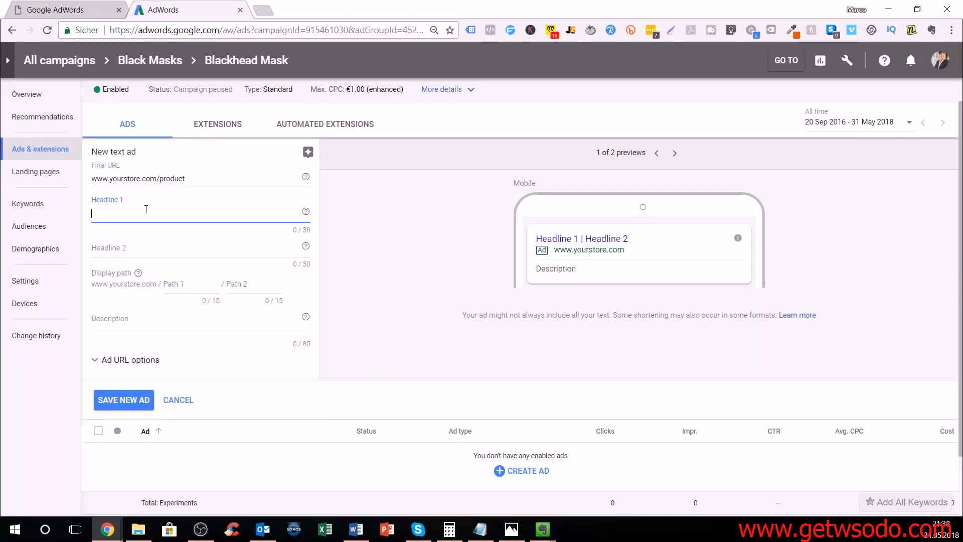
text(Get Our)
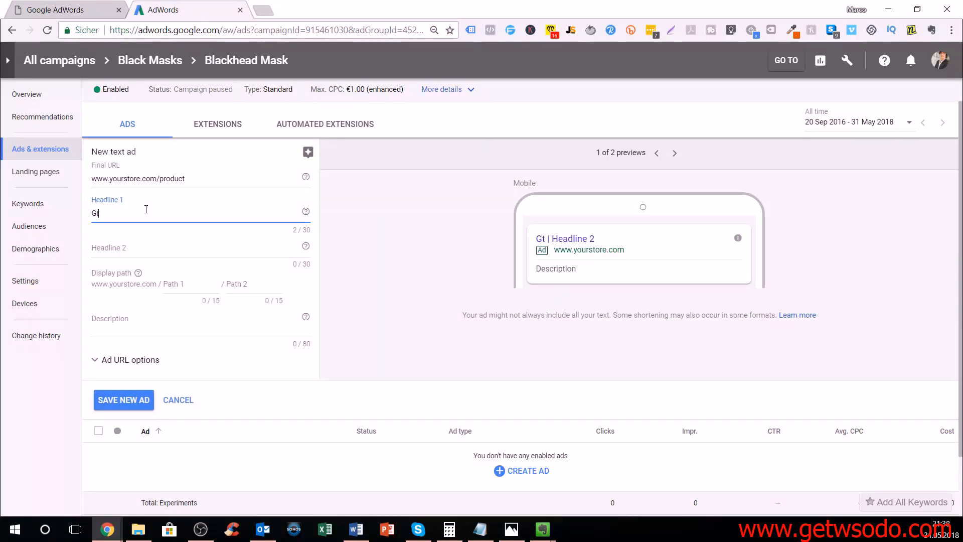
text(lish)
text( Rainbow M)
key(BackSpace)
key(BackSpace)
text(Brush)
double_click(124, 213)
key(BackSpace)
click(145, 213)
text(Makeup)
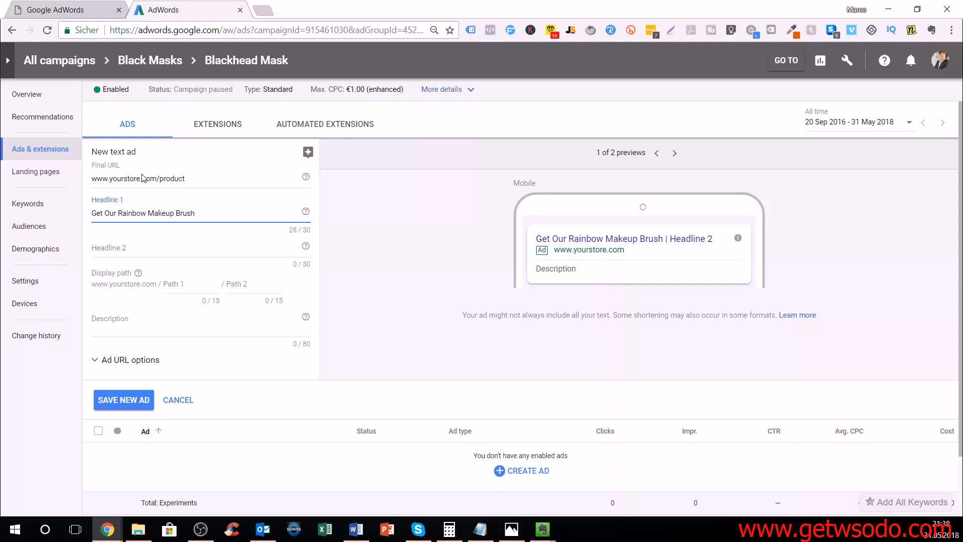
Step: Enter "40% OFF Today - Free Shipping" as the second headline of the ad
click(152, 251)
text(40)
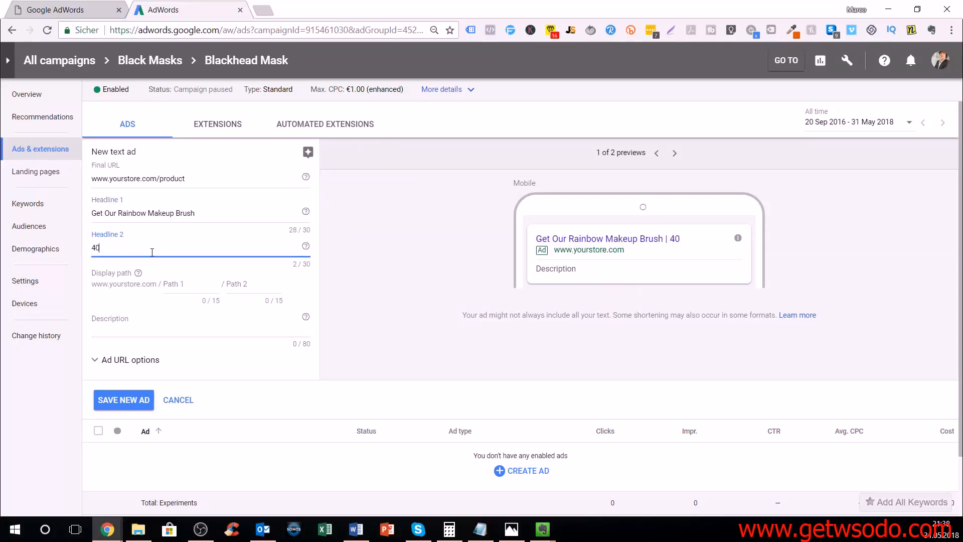
text(% OFF Today - Free Shipping)
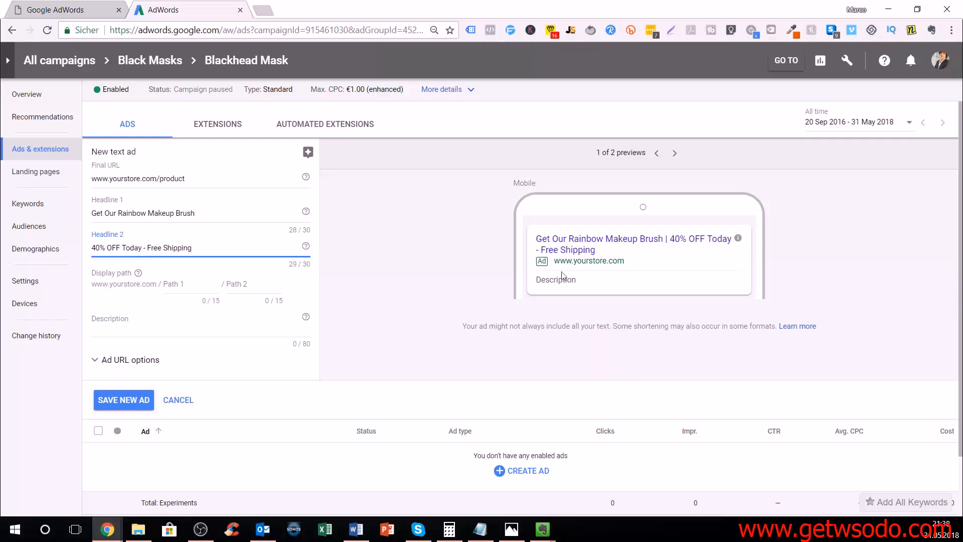
click(677, 242)
scroll(617, 379, down, 2)
scroll(618, 378, up, 2)
double_click(161, 214)
click(188, 217)
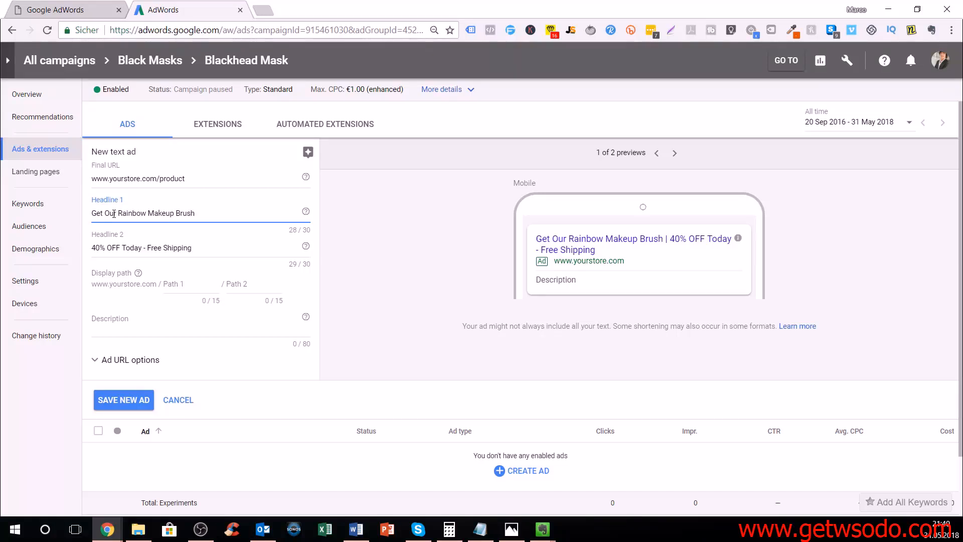
drag(104, 214, 175, 212)
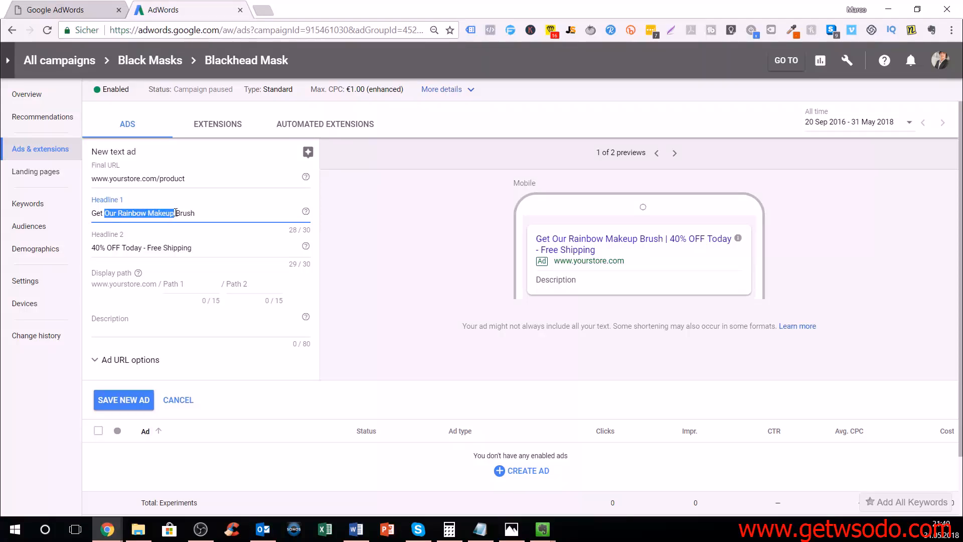
click(126, 334)
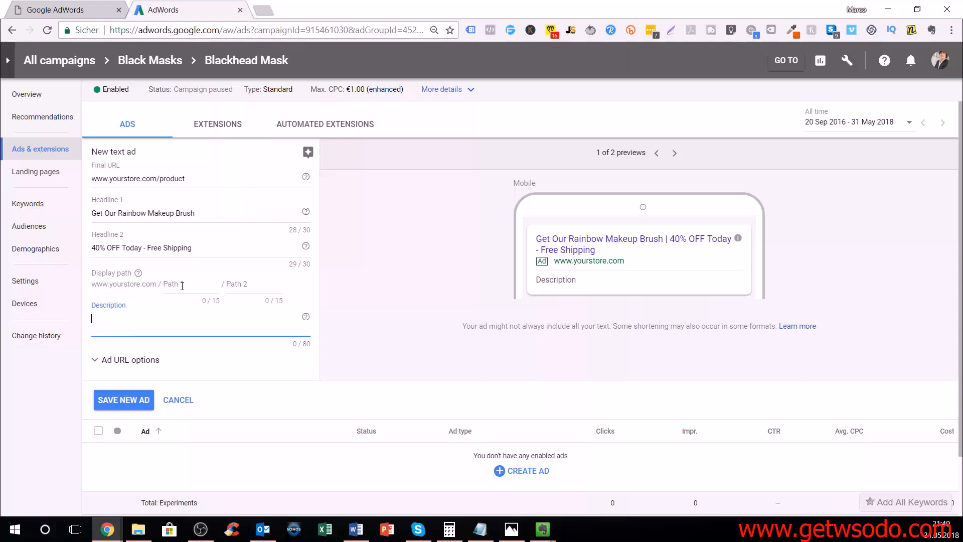
mouse_move(138, 273)
drag(186, 180, 94, 180)
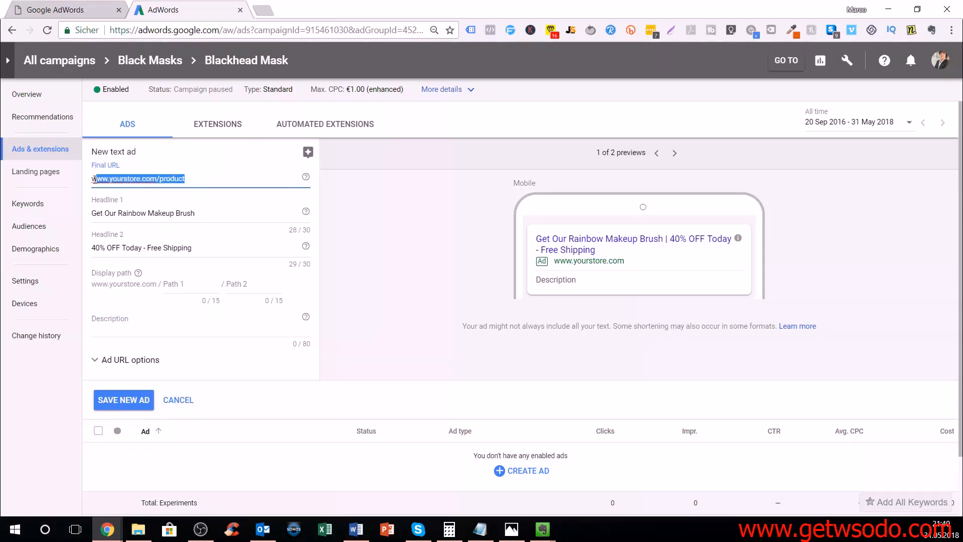
Step: Set the two parts of the ad's display path to makeup and rainbow-brush
click(180, 286)
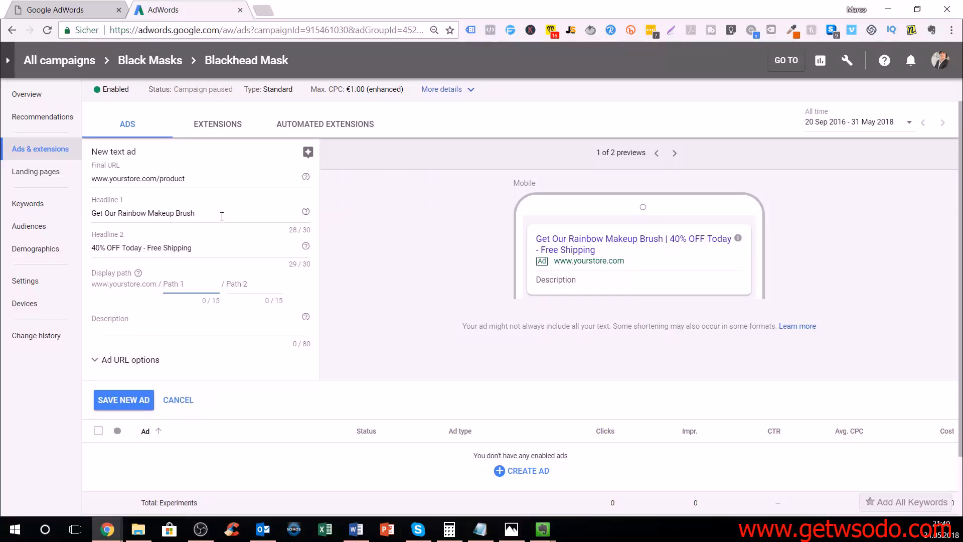
text(makeup)
key(Tab)
text(rainbow-brush)
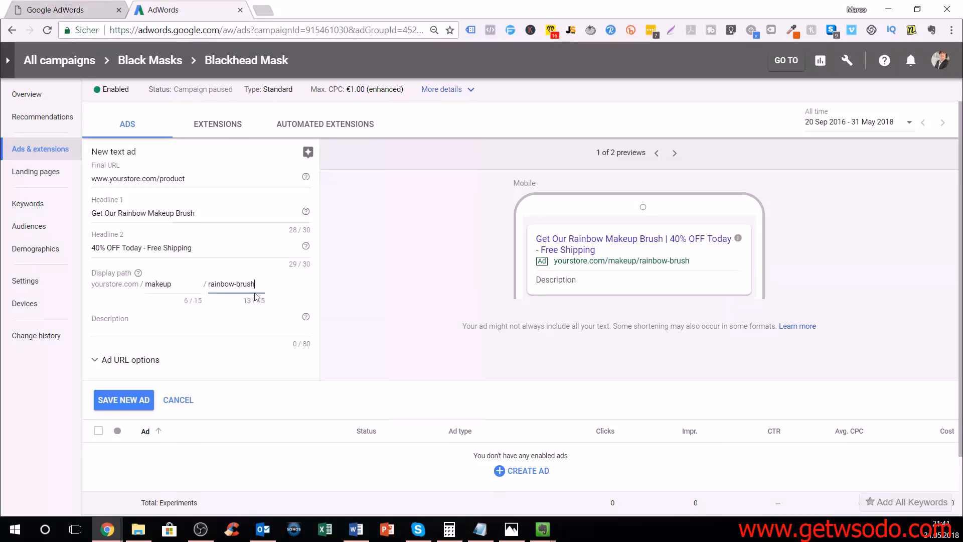
Step: Clear both parts of the display path and replace them with reviews and makeup-brush
drag(260, 284, 201, 283)
double_click(172, 288)
key(Tab)
double_click(173, 284)
triple_click(212, 283)
key(BackSpace)
double_click(165, 284)
key(BackSpace)
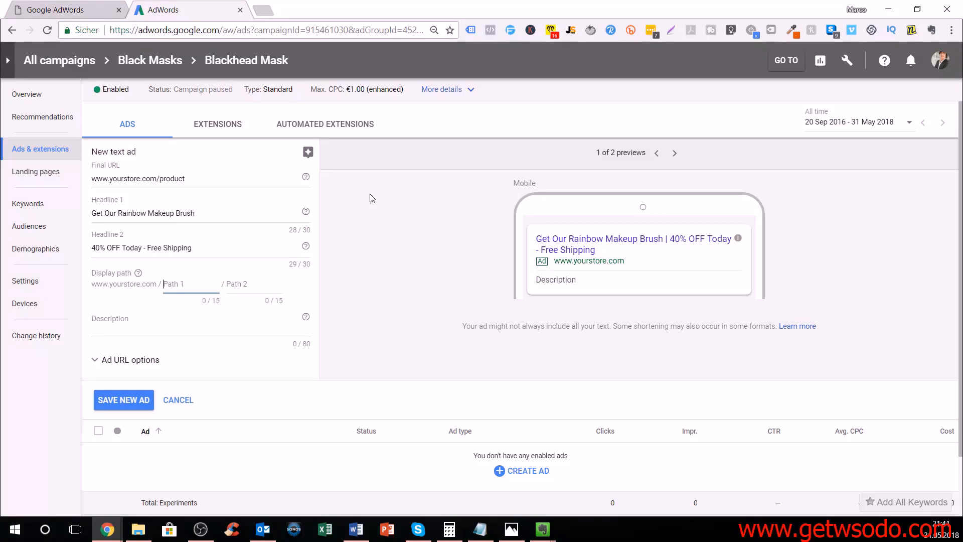
text(reviews)
key(Tab)
text(makeup-brush)
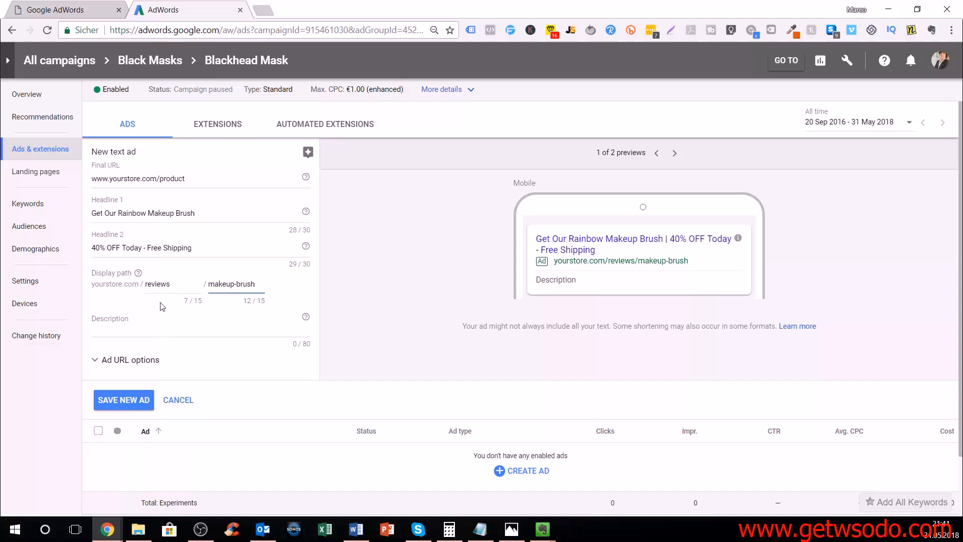
Step: Enter the ad description "For a limited time you can get our rainbow makeup brushes with free shipping."
click(155, 320)
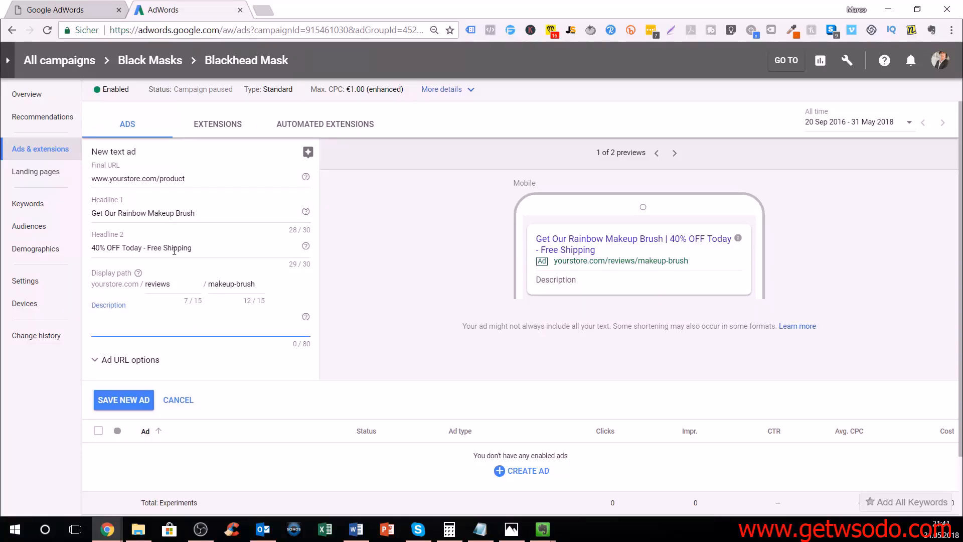
drag(119, 216, 196, 215)
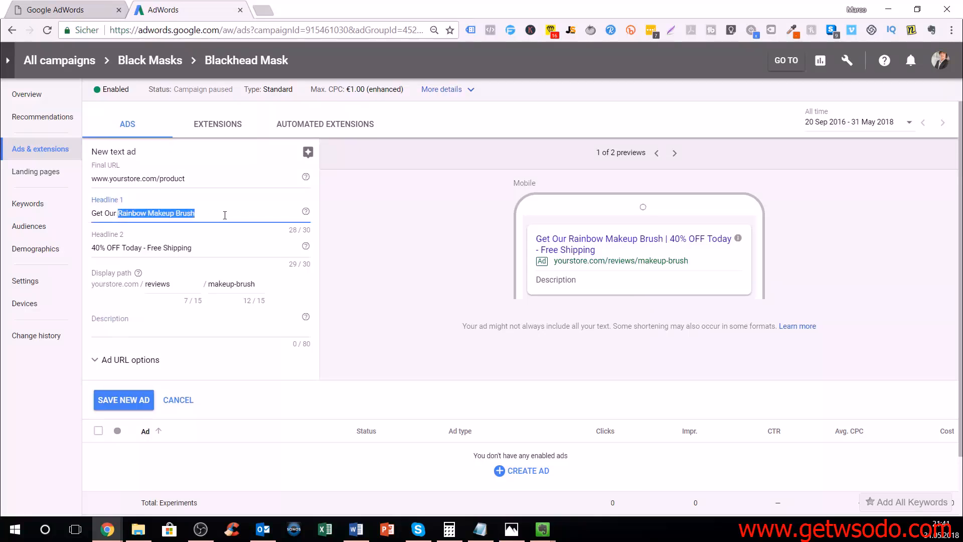
click(110, 334)
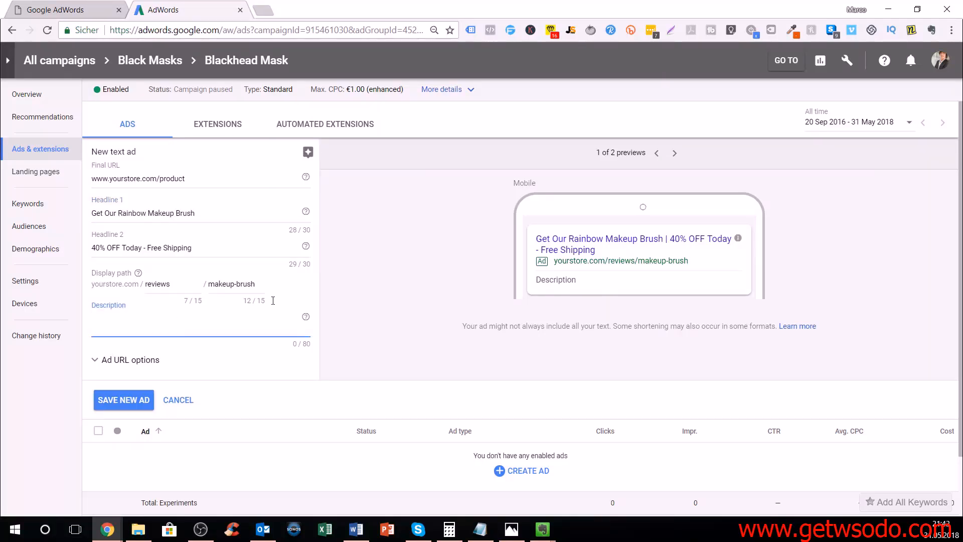
text(For a limited time you can get our rainbow makeup brushes with free shipping.)
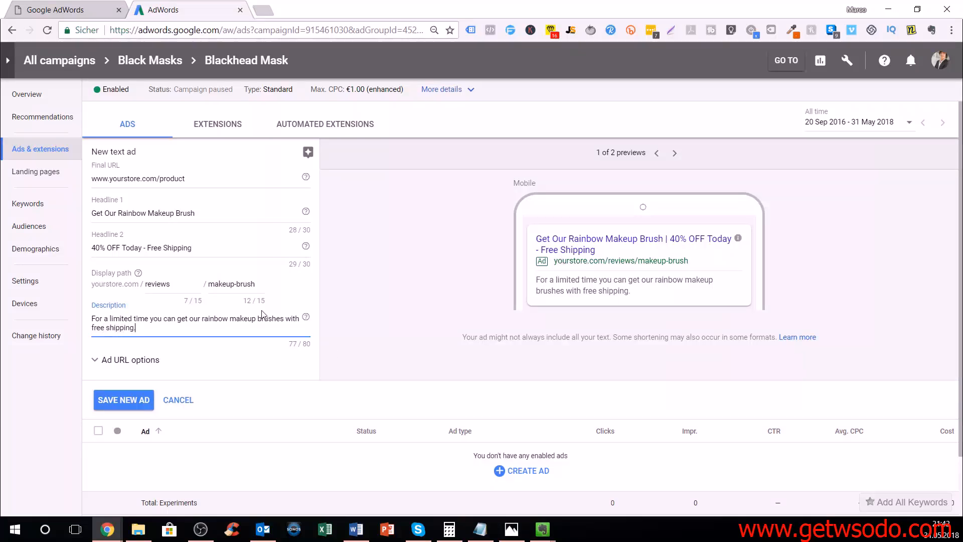
Step: Replace the ad description with "Shop our selection of quality rainbow makeup brushes today! Save 40% now!"
triple_click(144, 332)
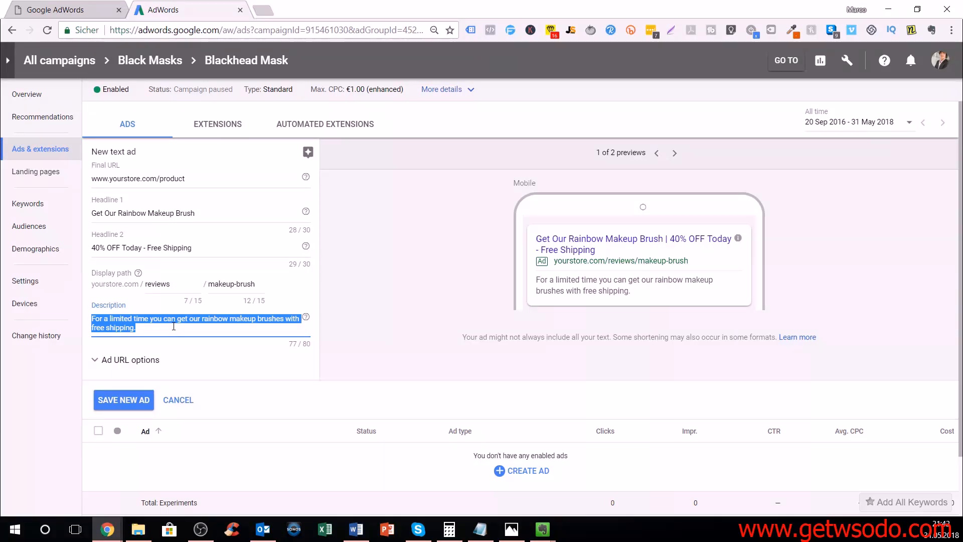
key(BackSpace)
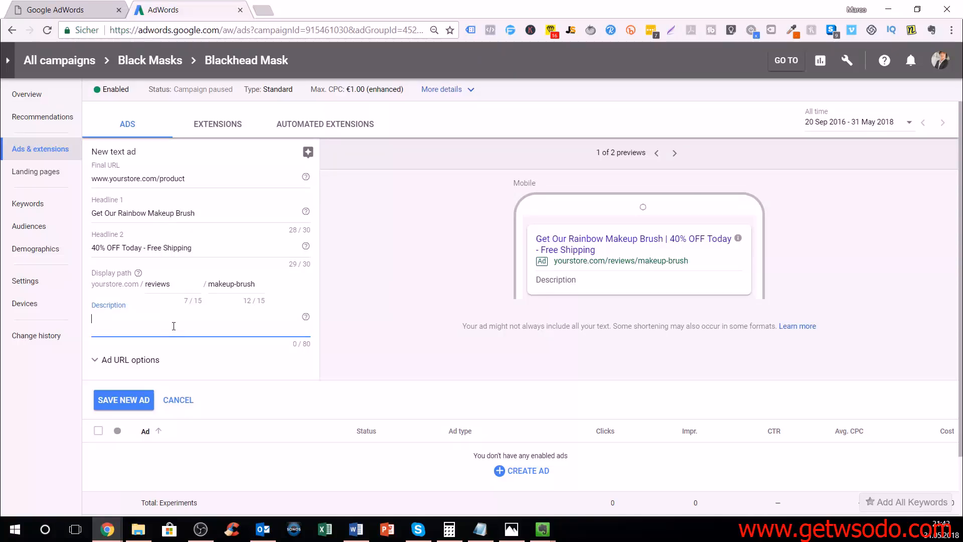
text(Shop our selection o)
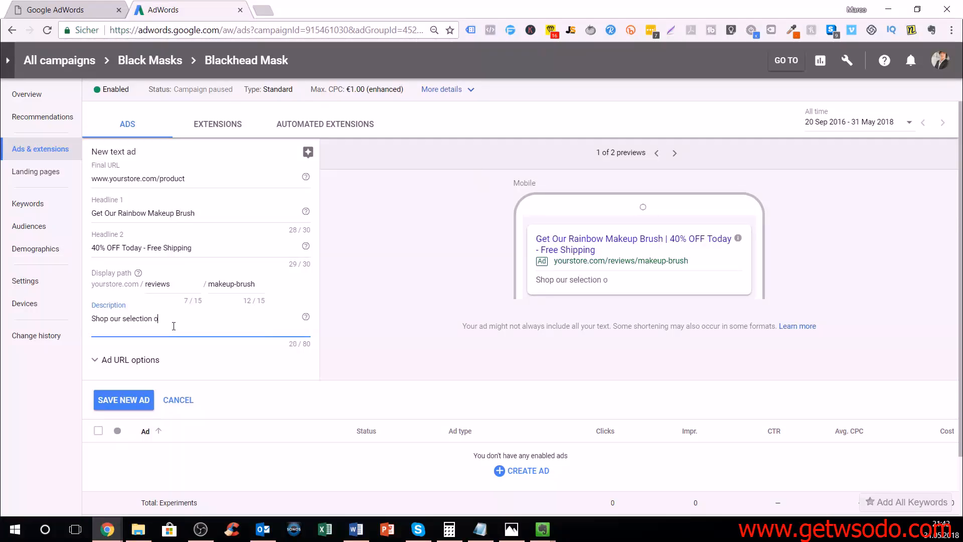
text(f quality rainbow makeup brushes)
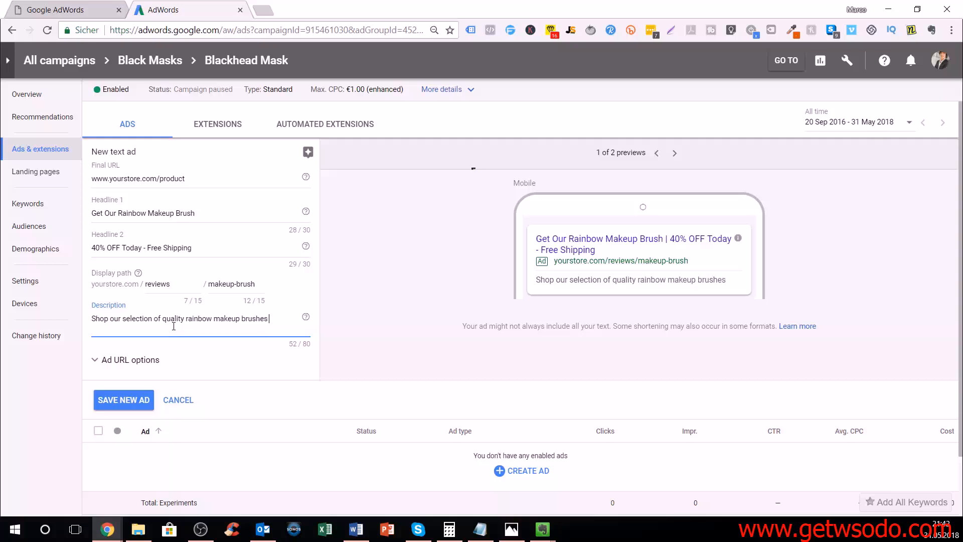
text( today! Sa)
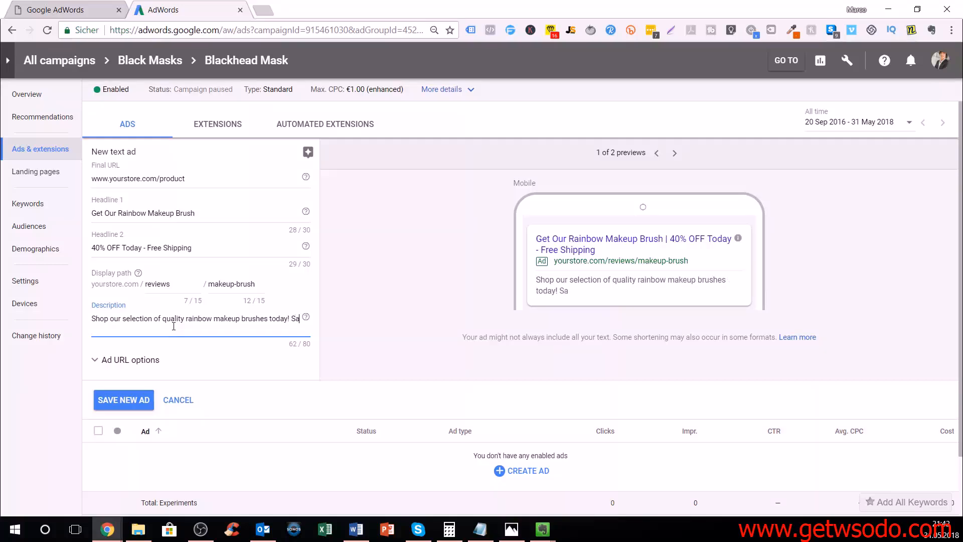
text(ve 40% now!)
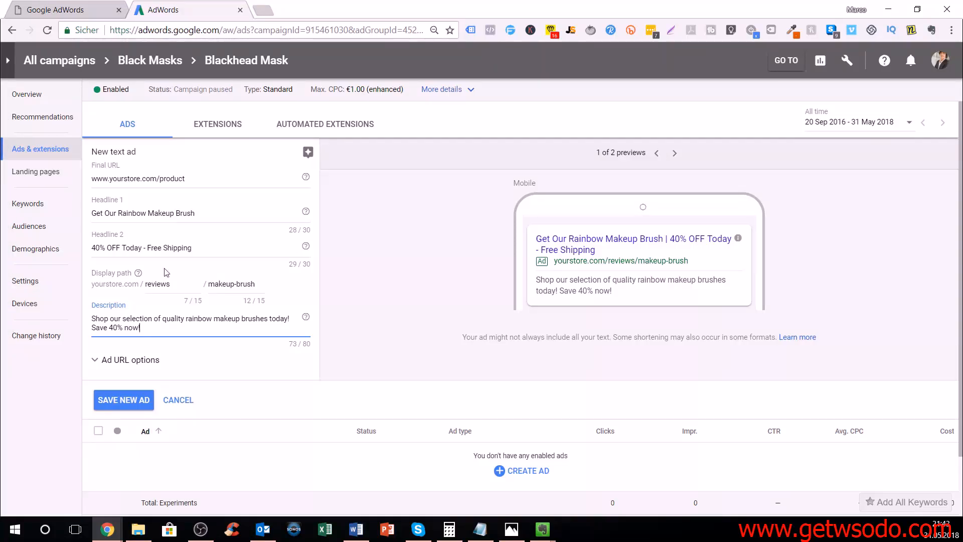
Step: Try to move the second headline's text "40% OFF Today - Free Shipping" into the first headline, and undo the change
drag(198, 249, 77, 253)
key(ctrl+c)
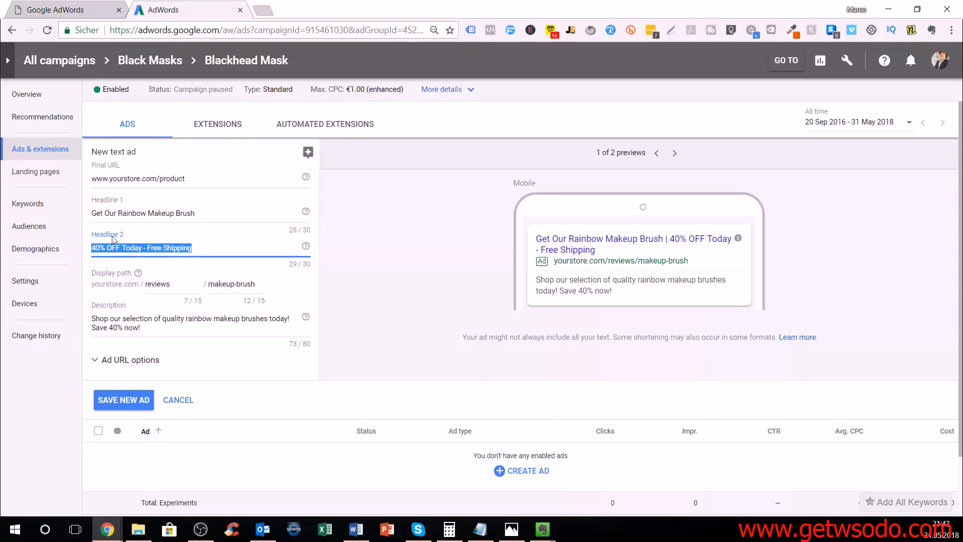
key(BackSpace)
drag(196, 214, 67, 217)
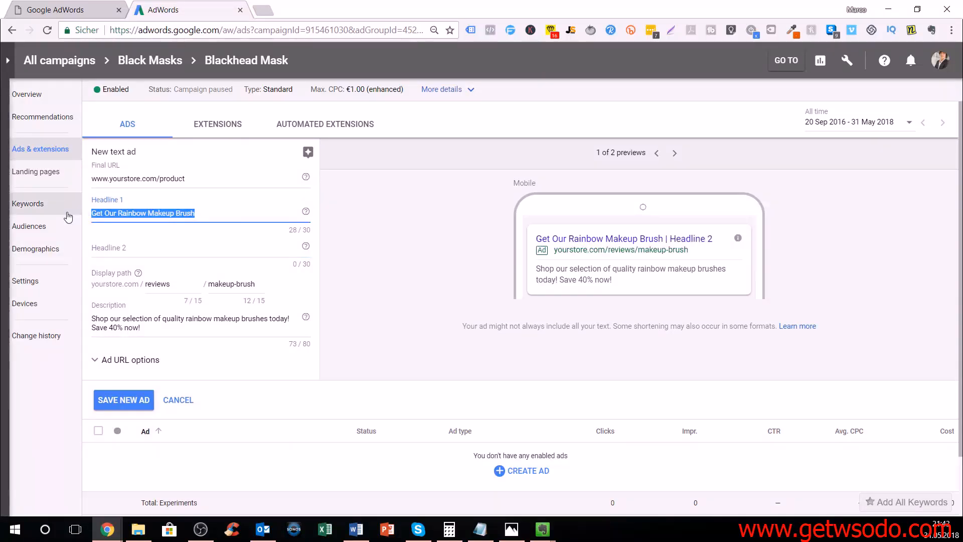
key(ctrl+v)
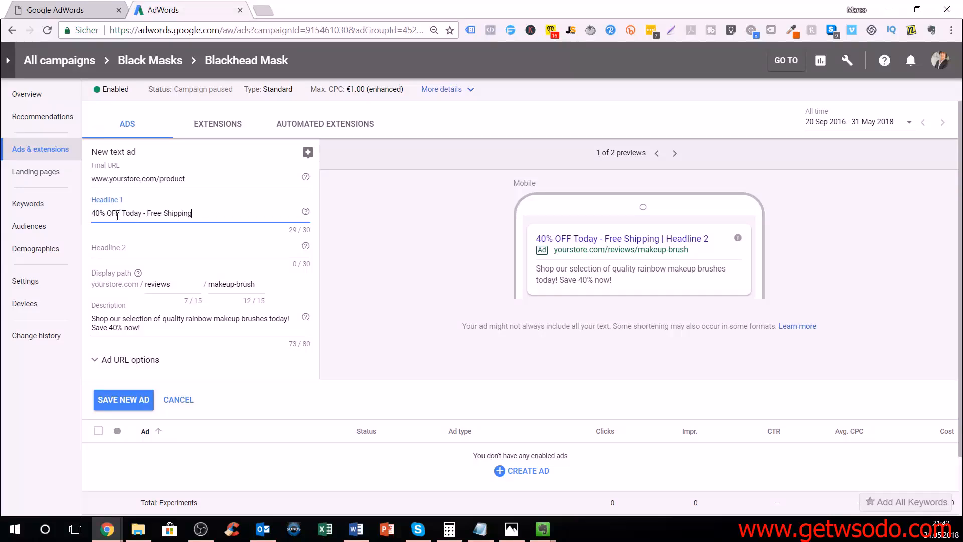
key(ctrl+z)
key(ctrl+z)
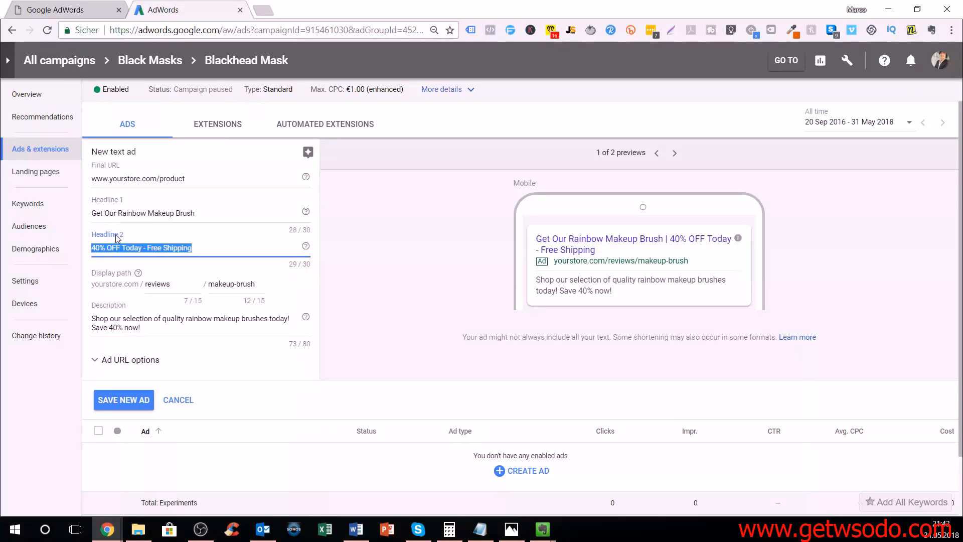
Step: Change the ad's second headline to "40% OFF - Buy Today!"
click(138, 246)
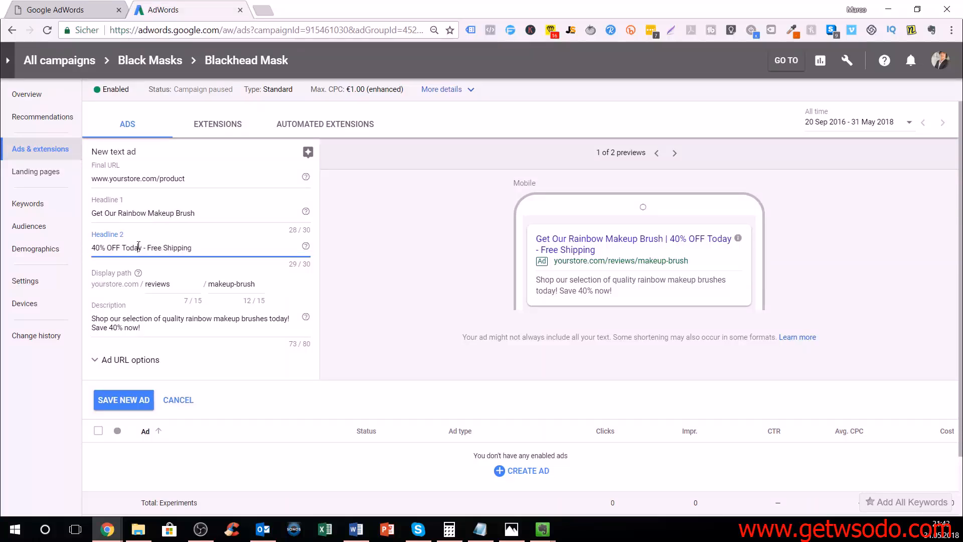
drag(123, 248, 200, 246)
text(- Buy)
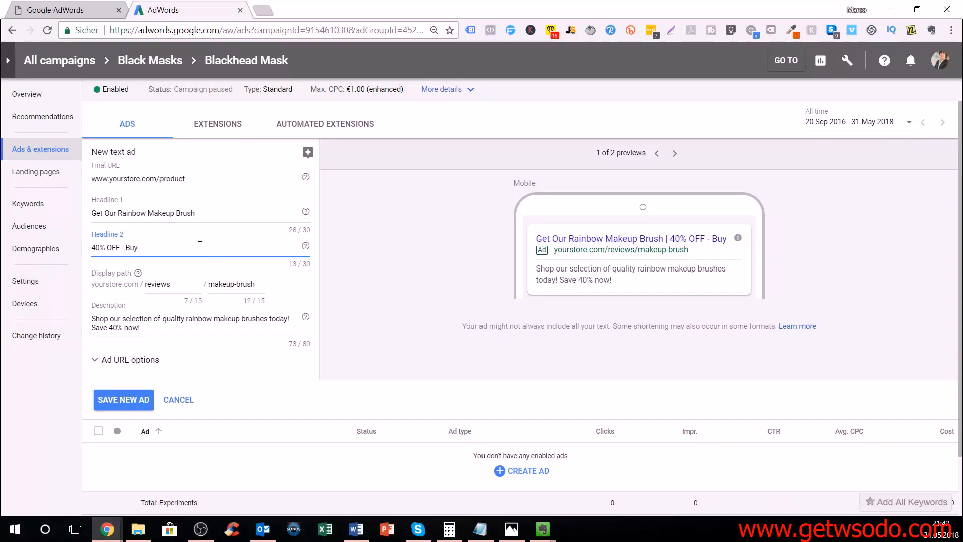
text( Today!)
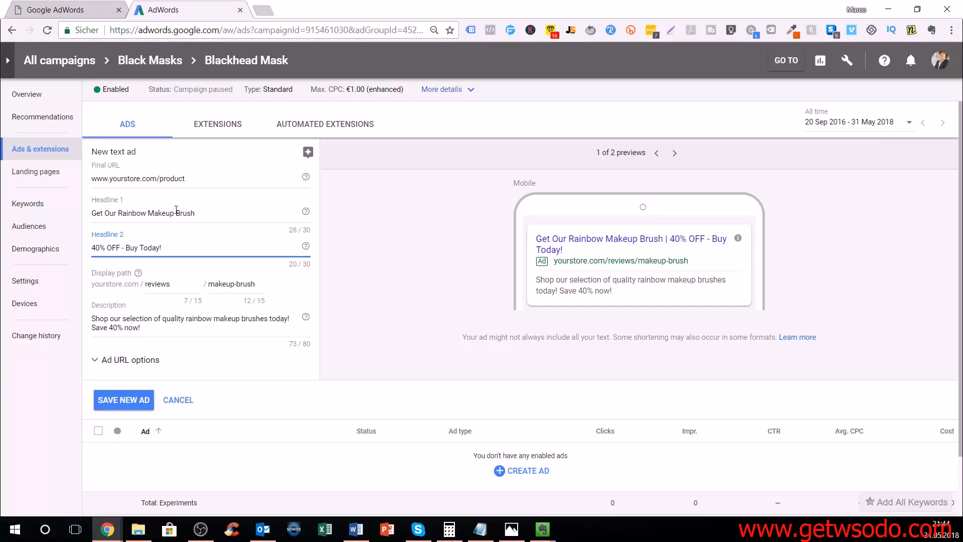
Step: Review the wording of the ad's two headlines, its display path and its description
drag(195, 213, 78, 215)
drag(161, 248, 111, 247)
drag(175, 287, 143, 285)
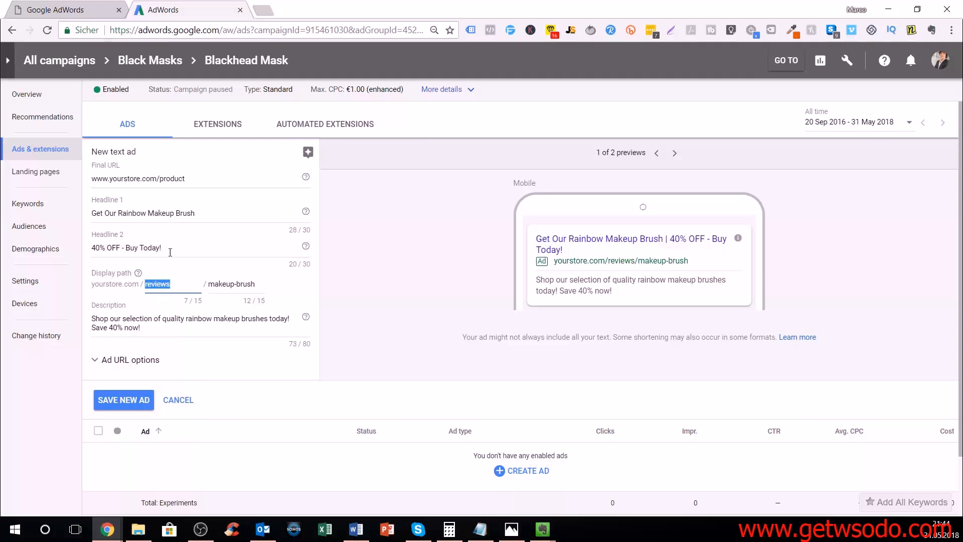
drag(150, 213, 119, 213)
drag(140, 328, 114, 317)
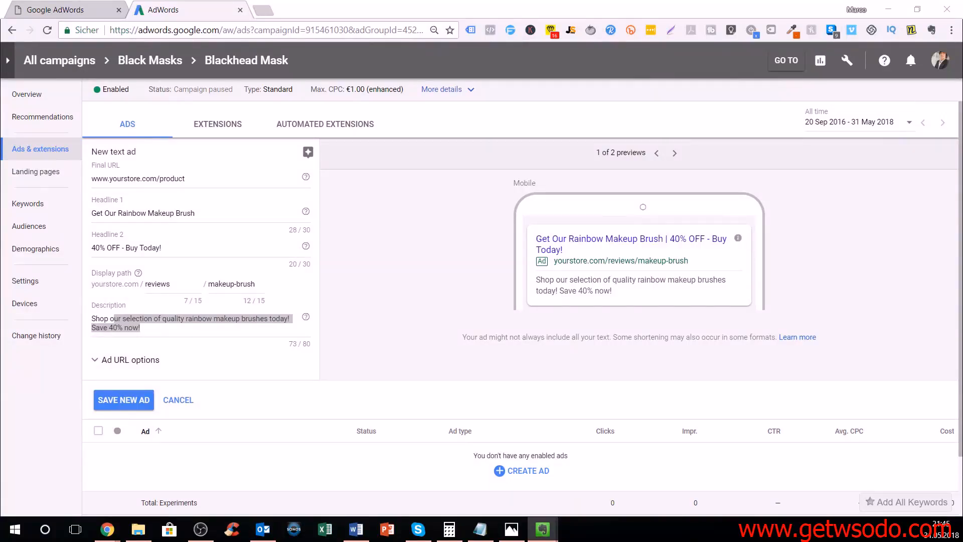
click(416, 341)
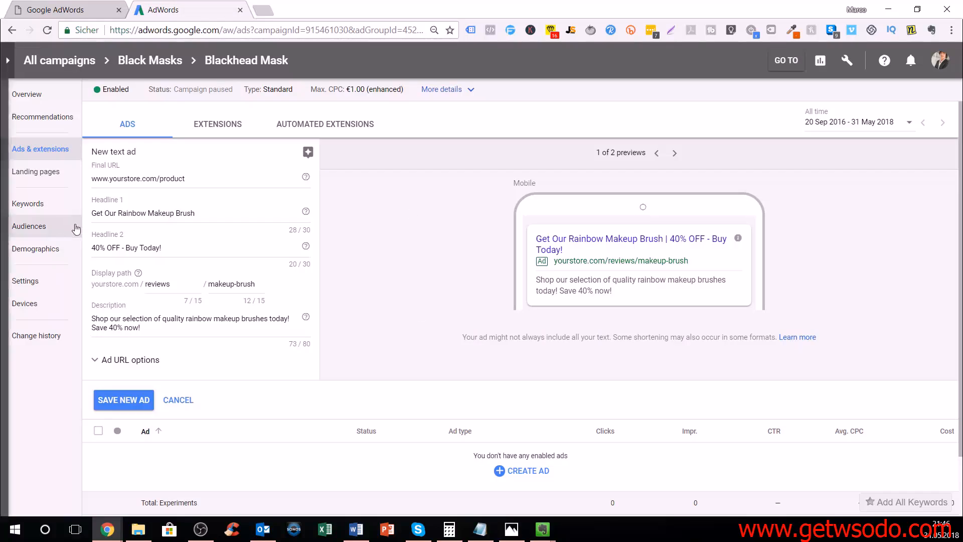
drag(187, 248, 93, 249)
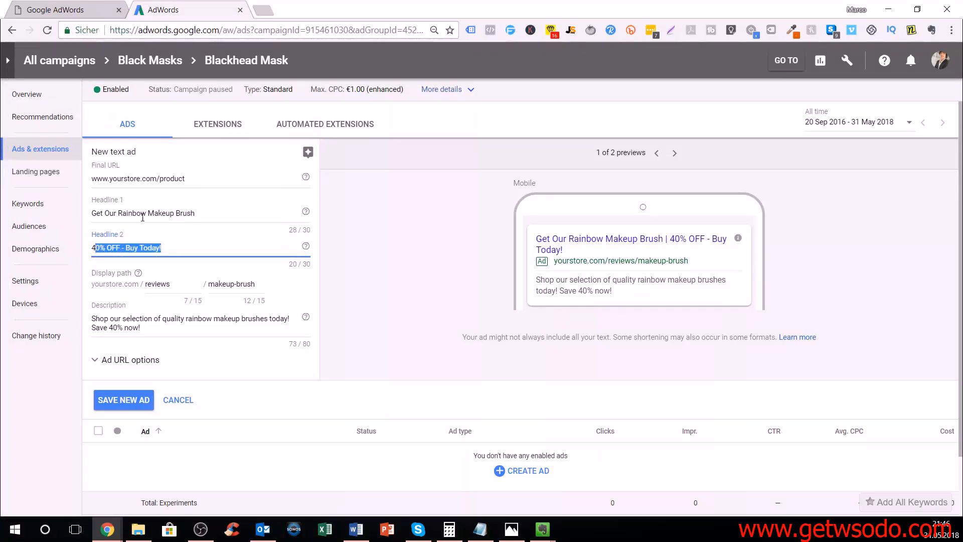
drag(148, 212, 125, 210)
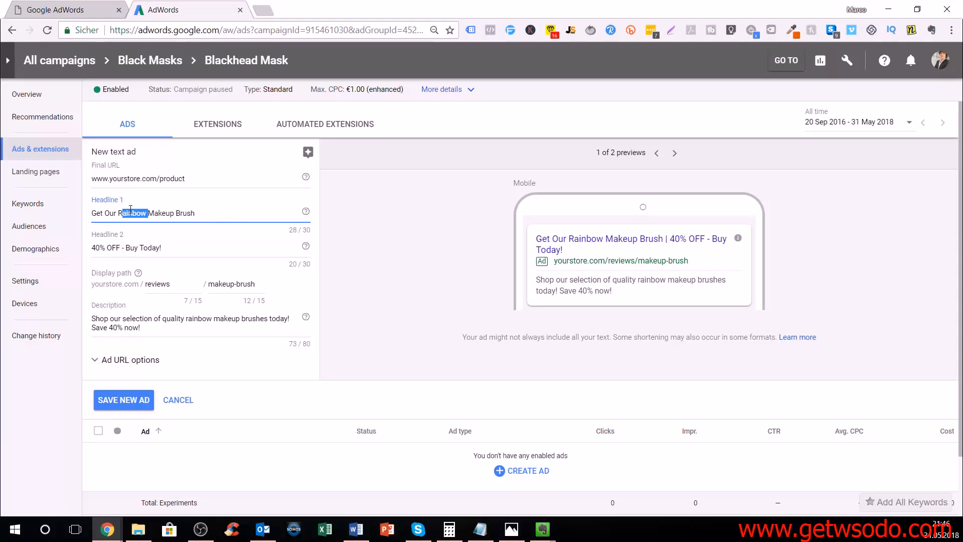
triple_click(130, 210)
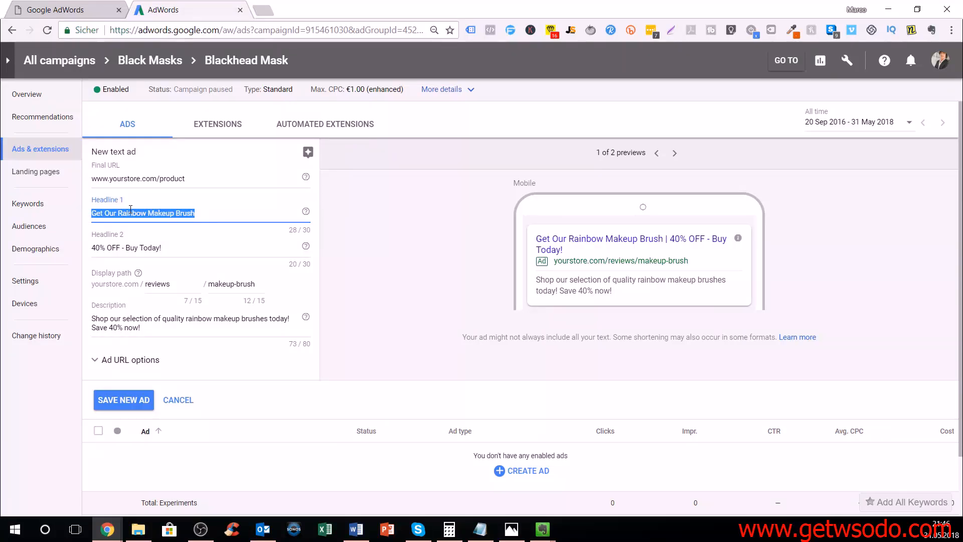
drag(162, 249, 88, 253)
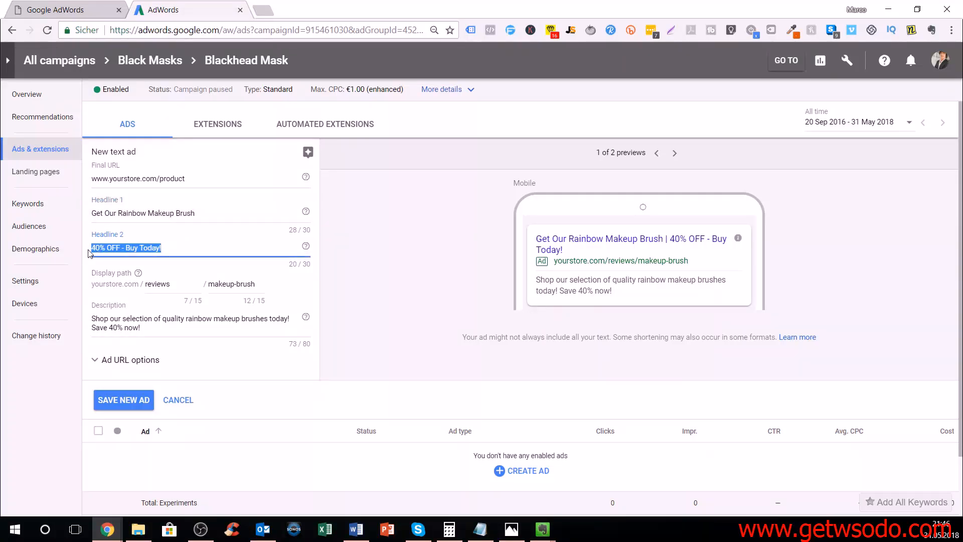
click(141, 321)
click(144, 326)
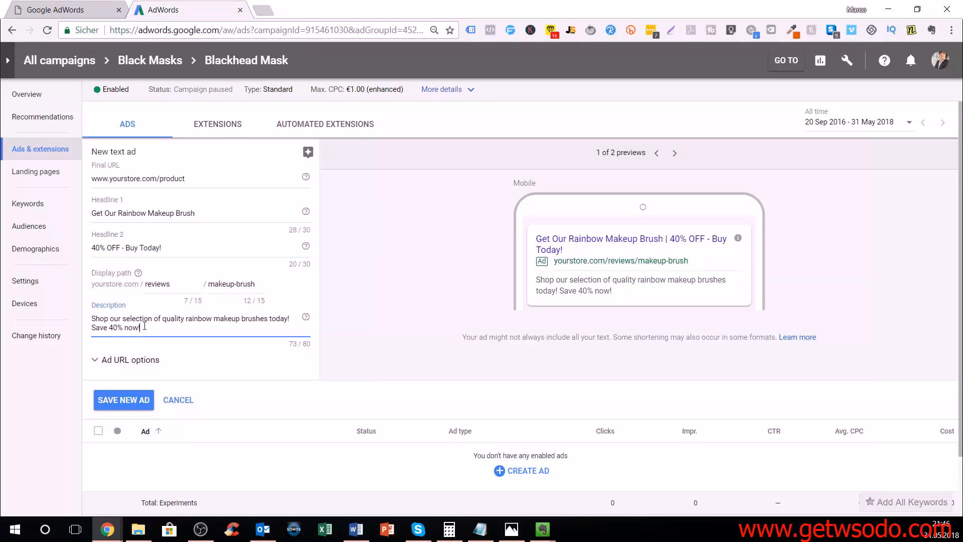